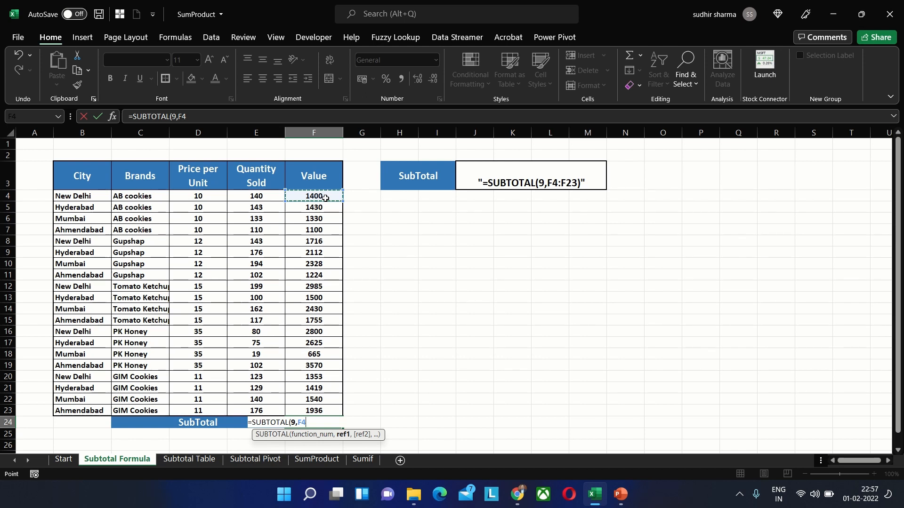
Complete the subtotal formula in cell F24 as =SUBTOTAL(9,F4:F23).
key("ctrl+shift+Down")
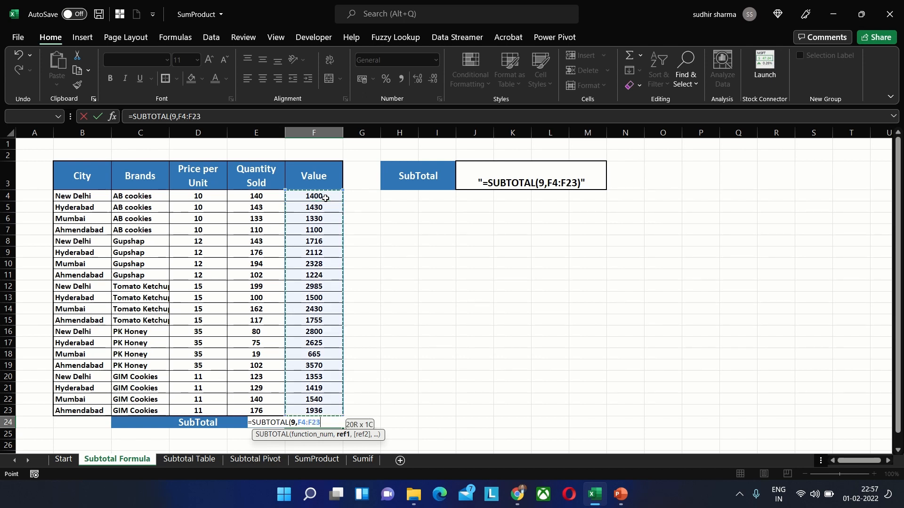
type(")")
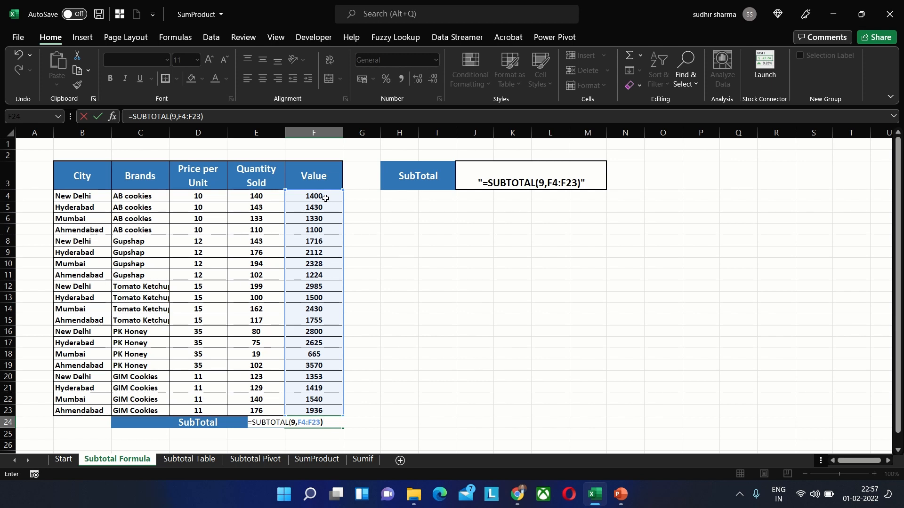
key("Return")
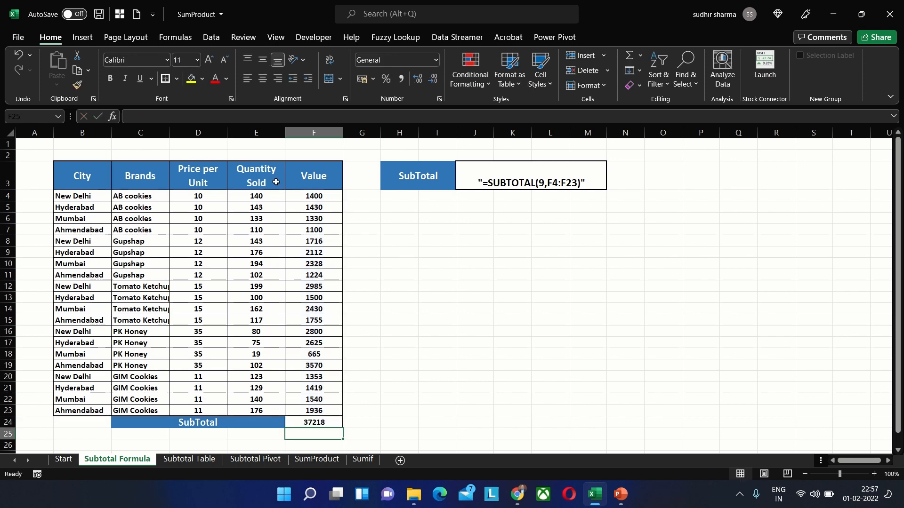
Add filters to the header row of the sales data and filter Brands to show only Gupshap.
left_click(278, 180)
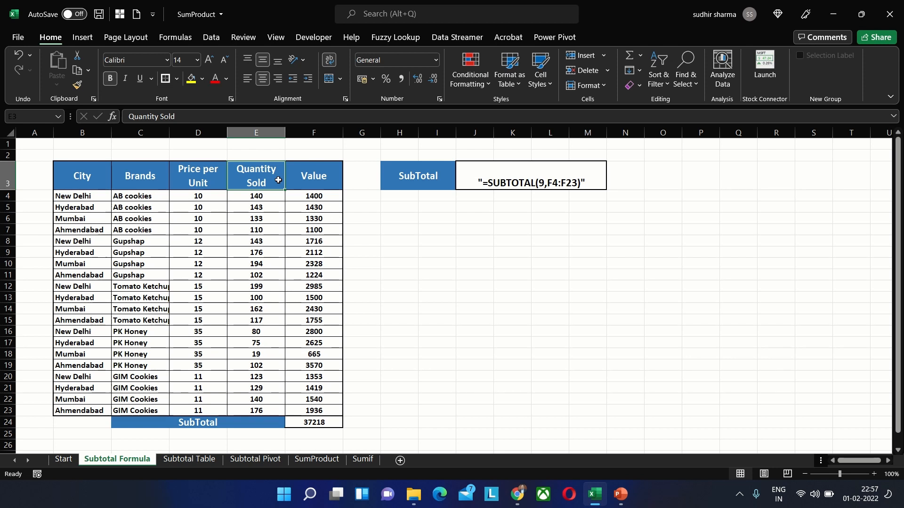
key("ctrl+shift+l")
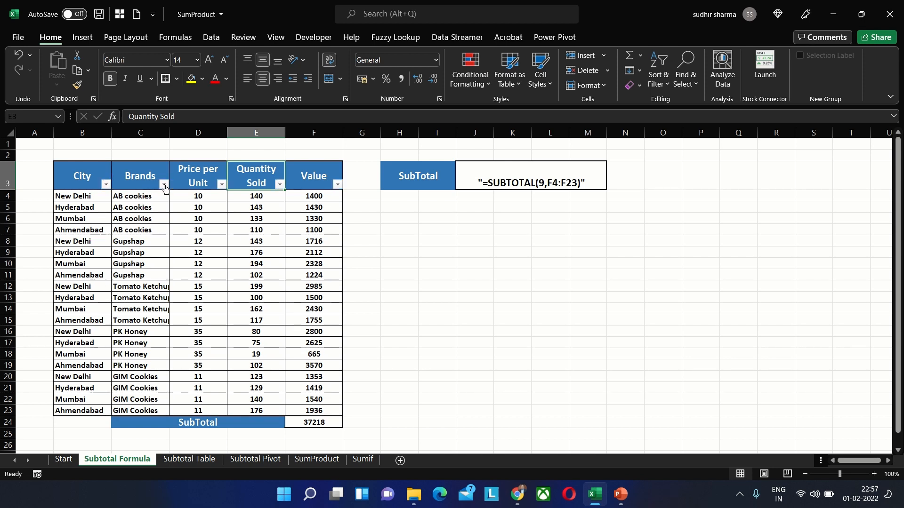
left_click(164, 184)
left_click(63, 325)
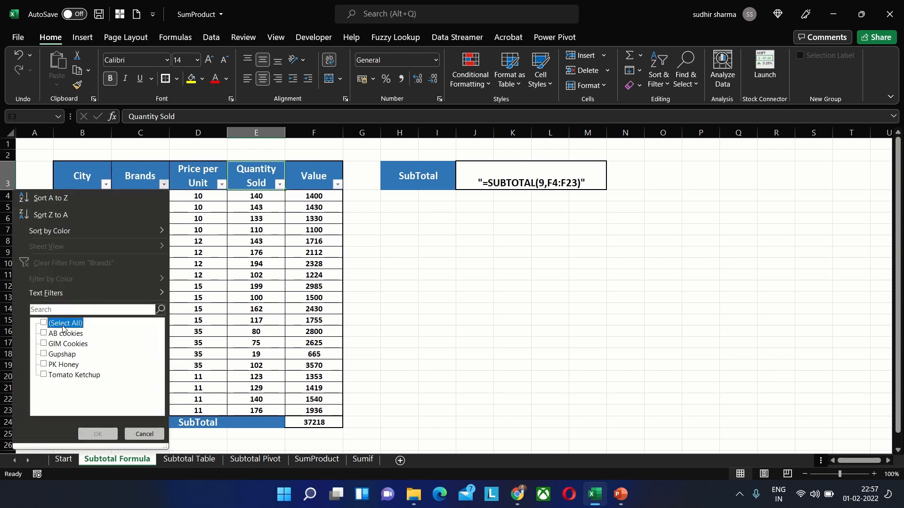
left_click(61, 354)
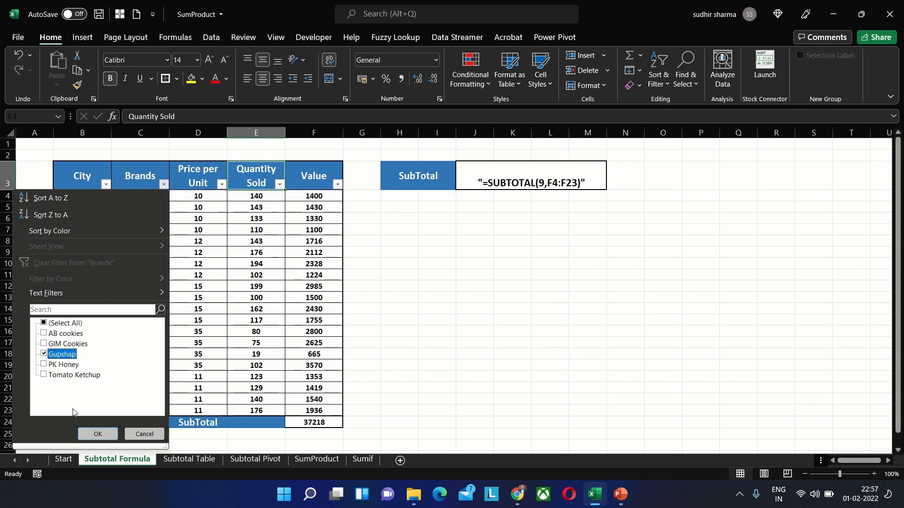
left_click(98, 434)
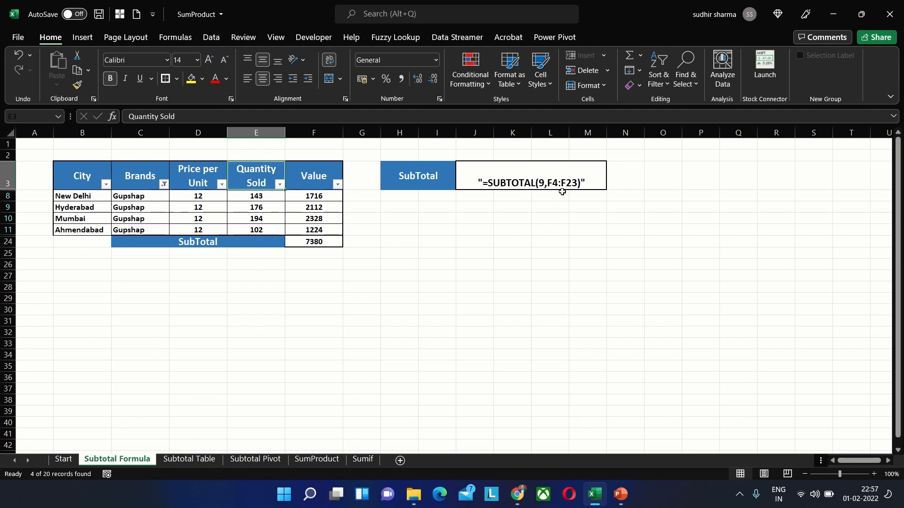
On the Subtotal Table sheet, convert the range B3:F23 into a table with headers and add a total row.
left_click(191, 458)
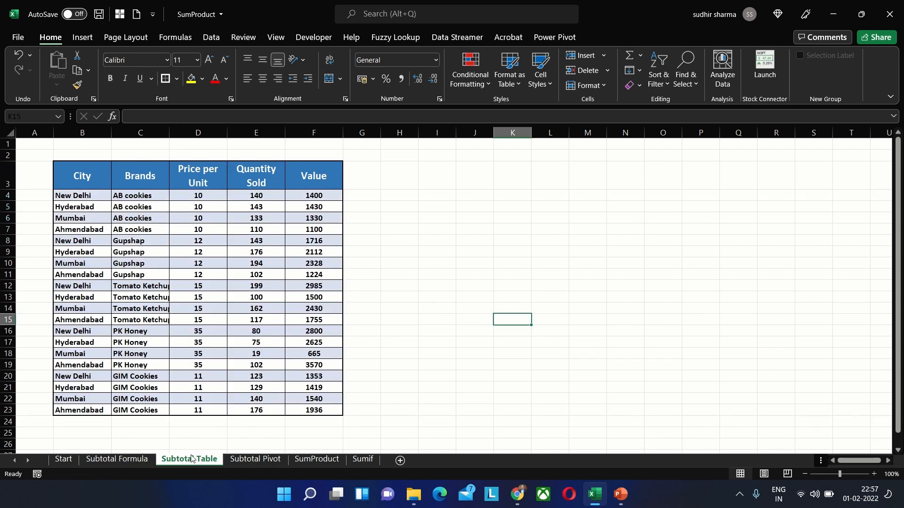
left_click(220, 249)
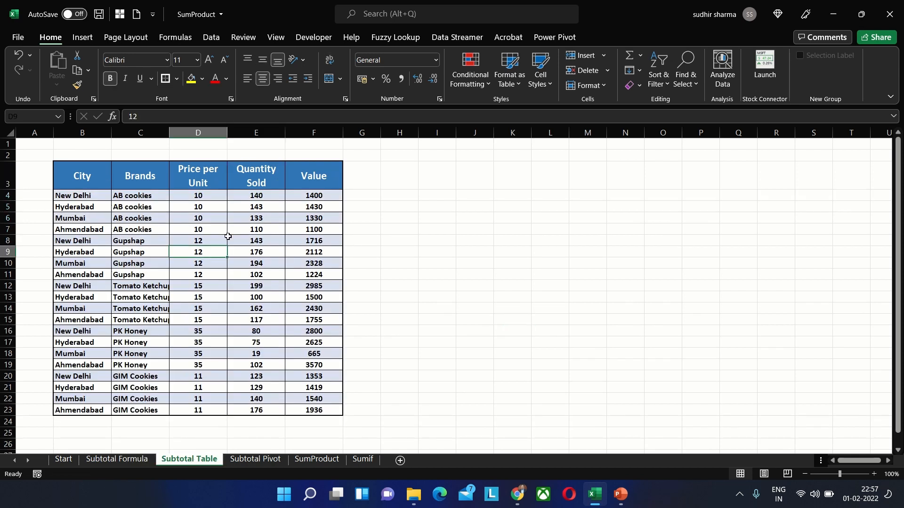
left_click(84, 41)
left_click(108, 63)
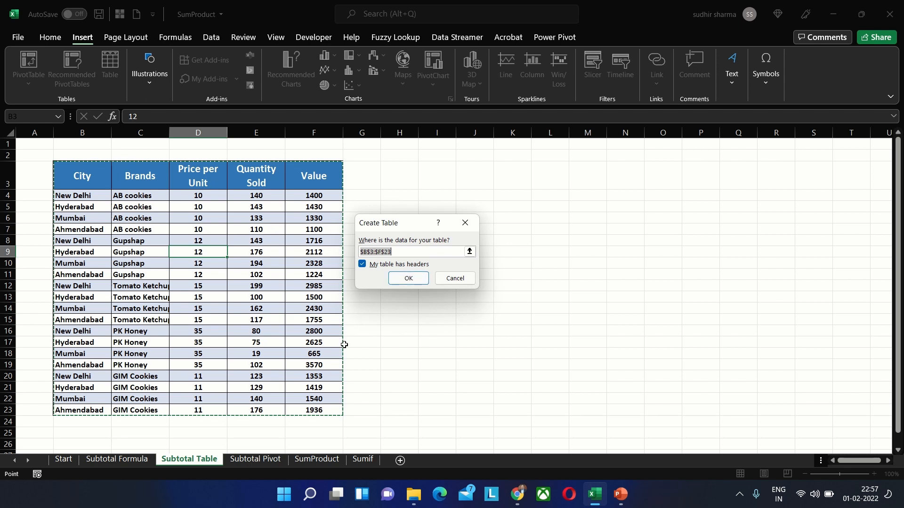
left_click(409, 278)
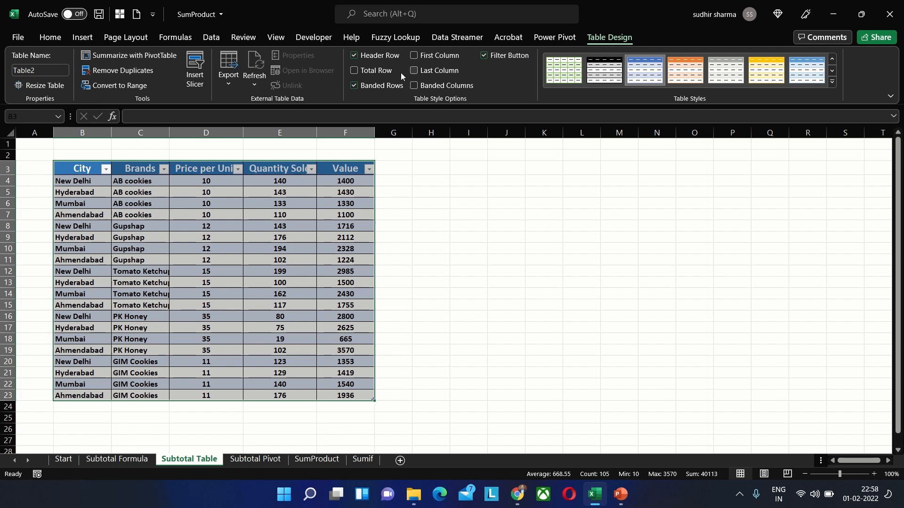
left_click(356, 73)
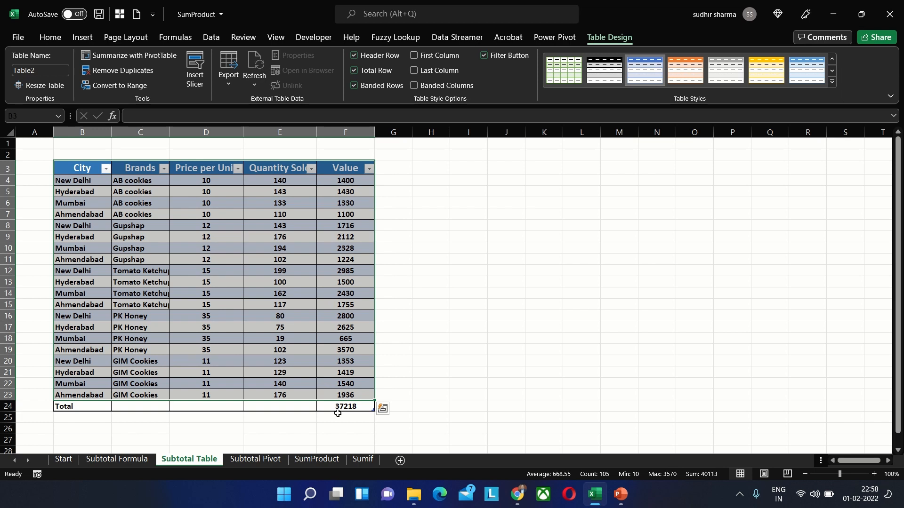
Filter the table's Brands column to show only Tomato Ketchup.
left_click(163, 169)
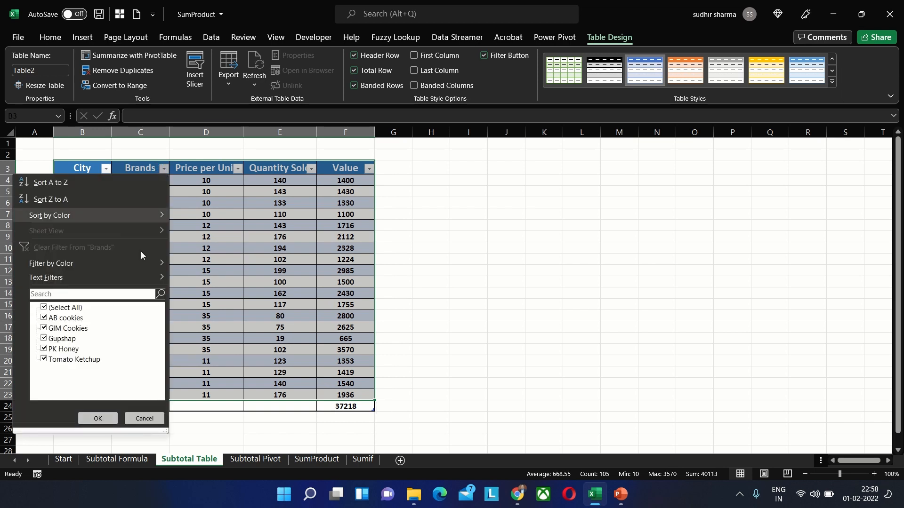
left_click(57, 309)
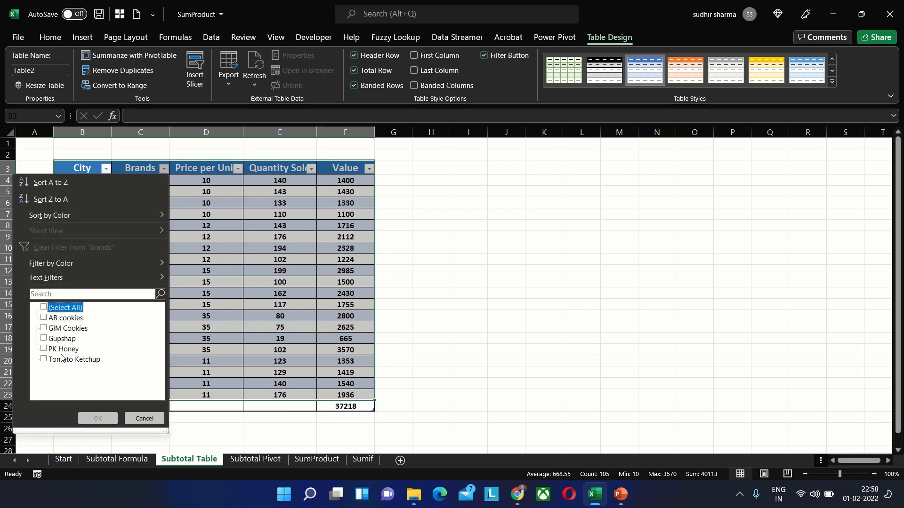
left_click(64, 360)
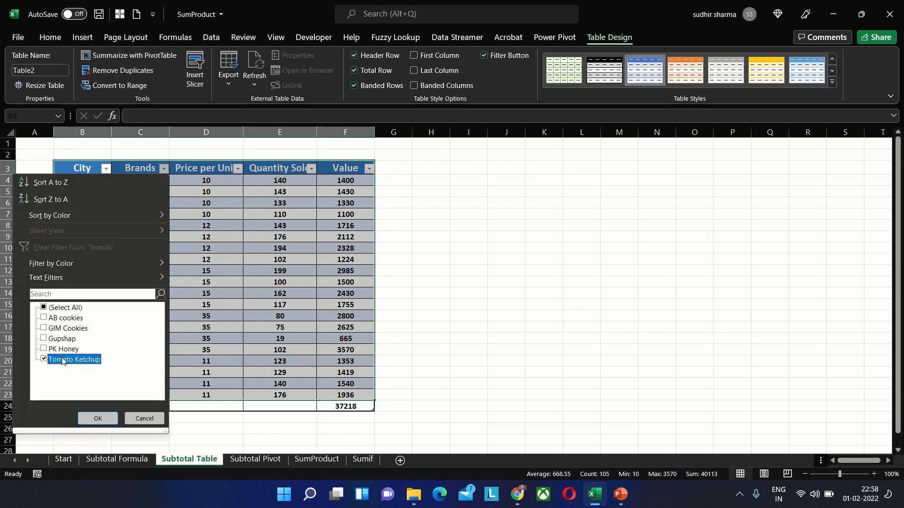
left_click(89, 418)
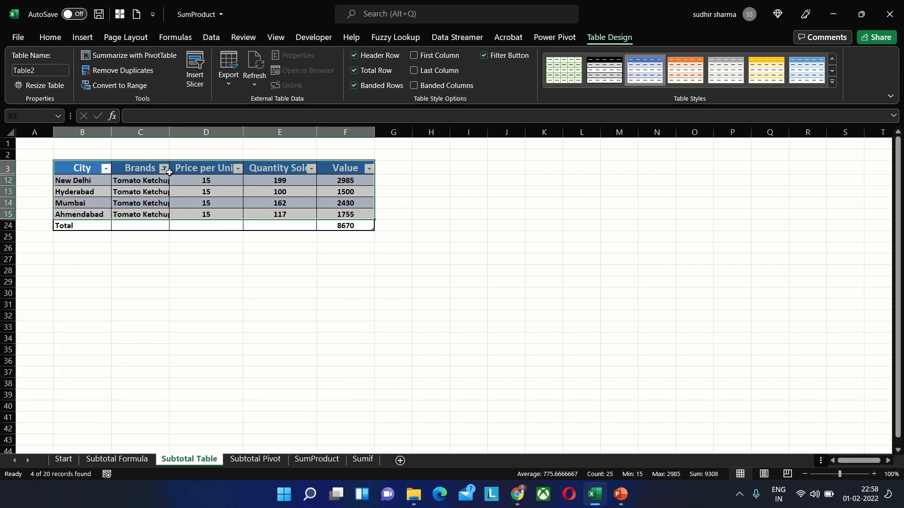
Change the table's Brands filter to show only AB cookies.
left_click(163, 169)
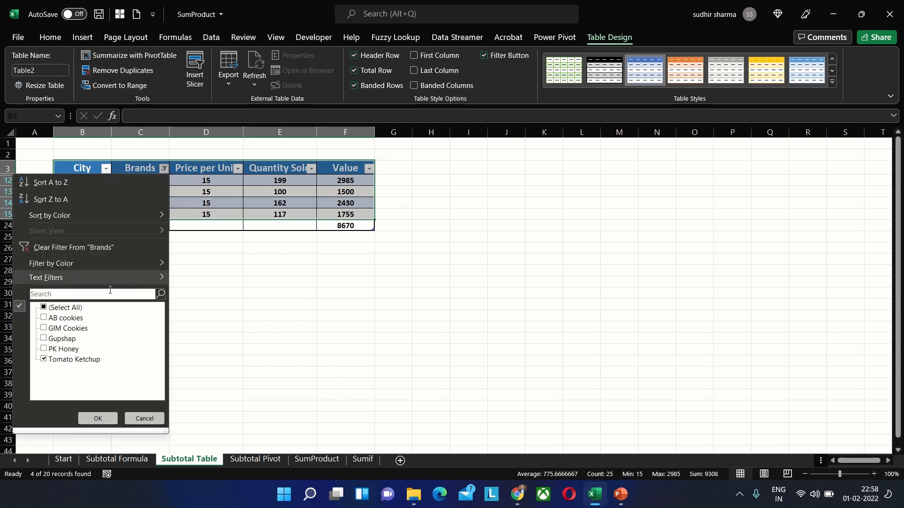
left_click(78, 308)
left_click(78, 308)
left_click(70, 318)
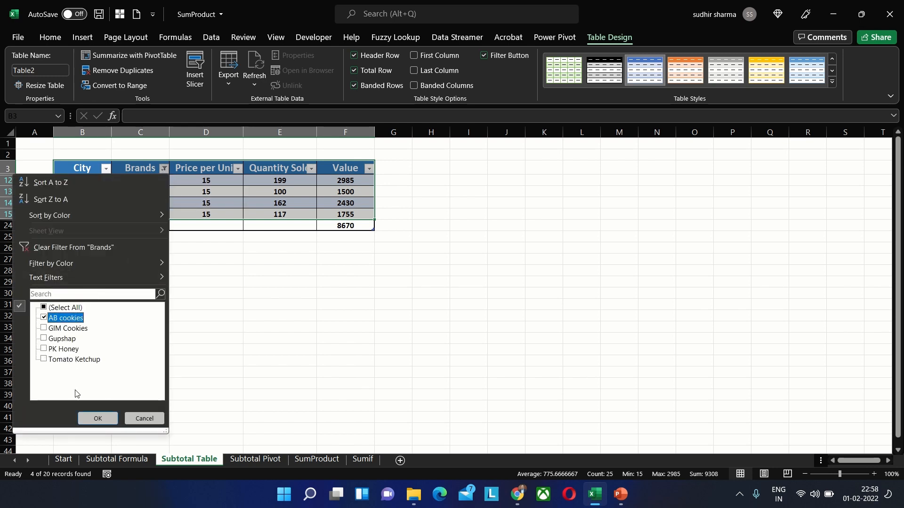
left_click(94, 419)
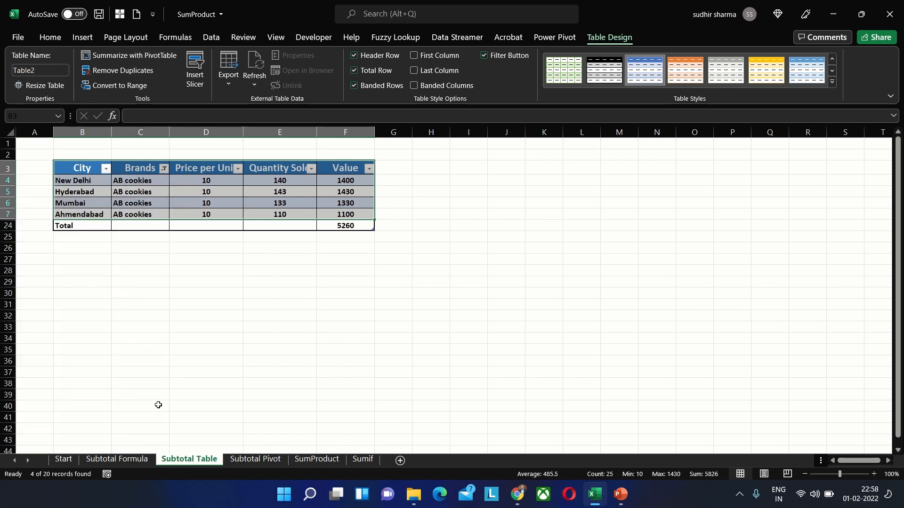
On the Subtotal Pivot sheet, create a PivotTable from B3:F23, placed on the existing worksheet at cell J3.
left_click(256, 459)
left_click(254, 278)
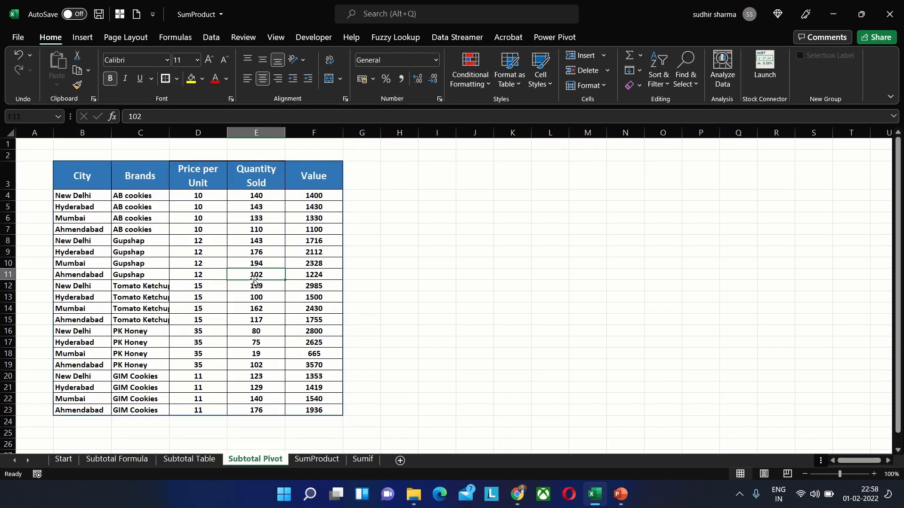
left_click(80, 41)
left_click(28, 61)
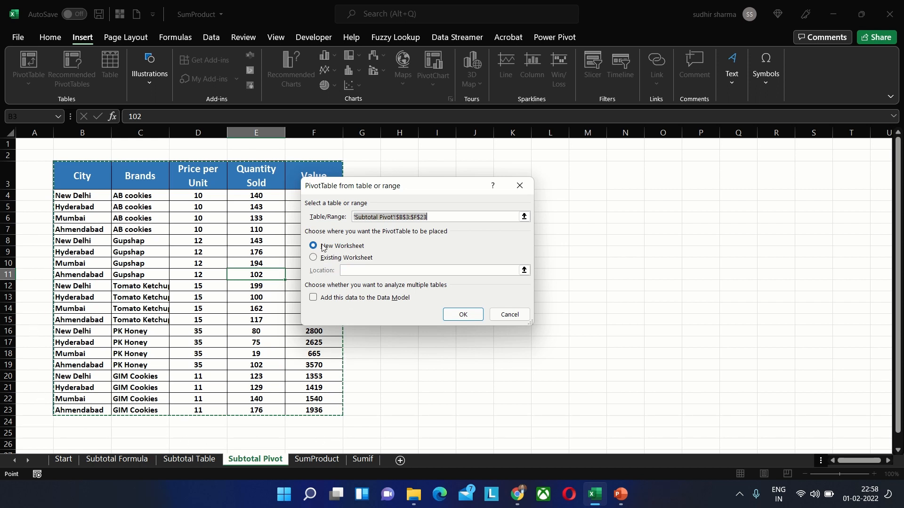
left_click(314, 258)
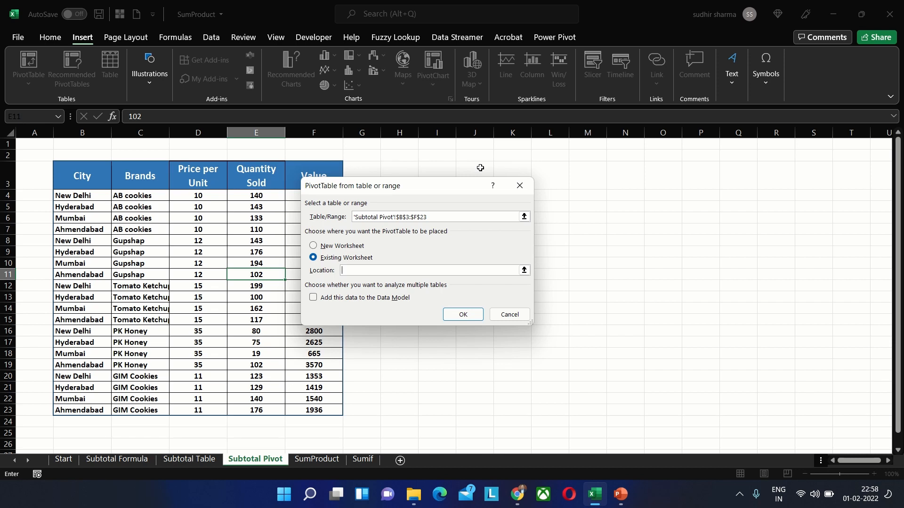
left_click(480, 168)
left_click(464, 315)
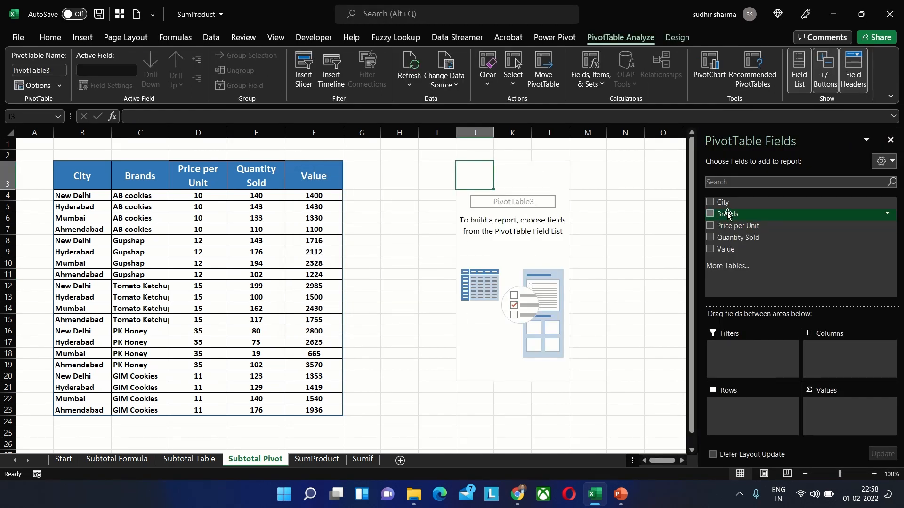
Build the PivotTable with Brands as rows and the sum of Value as values.
left_click_drag(727, 213, 728, 406)
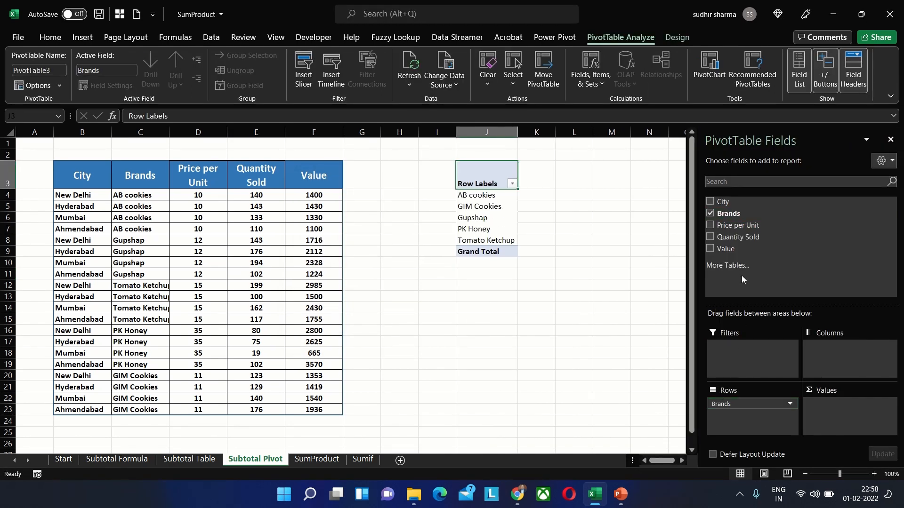
left_click_drag(739, 248, 840, 409)
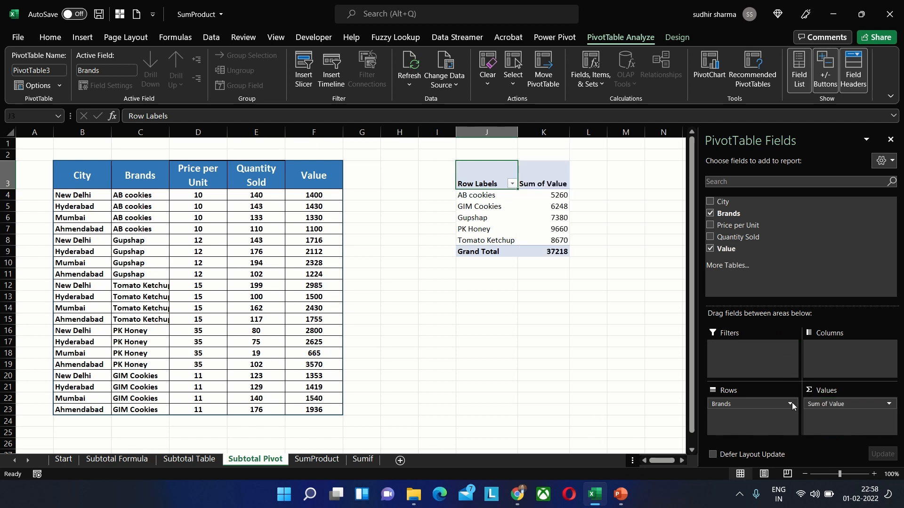
left_click(589, 240)
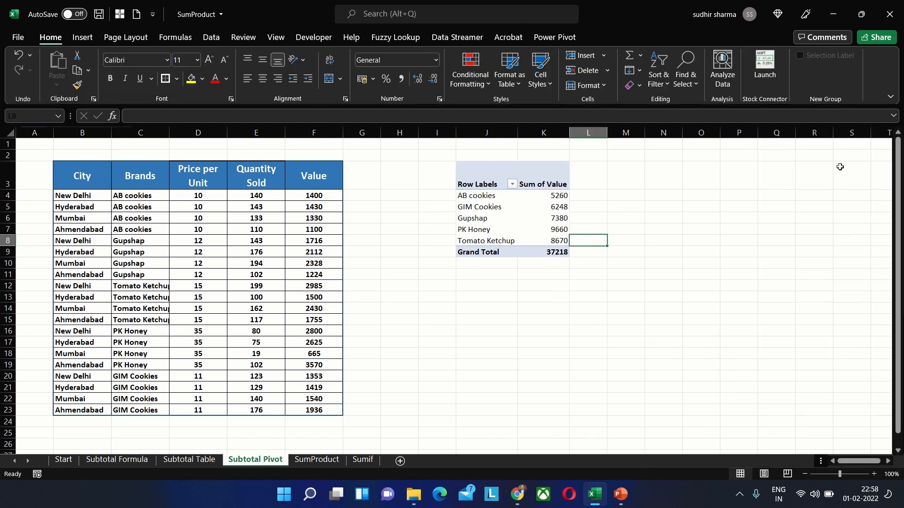
Select the brand sums in the PivotTable, hide its field list, and deselect the PivotTable.
left_click_drag(555, 195, 557, 243)
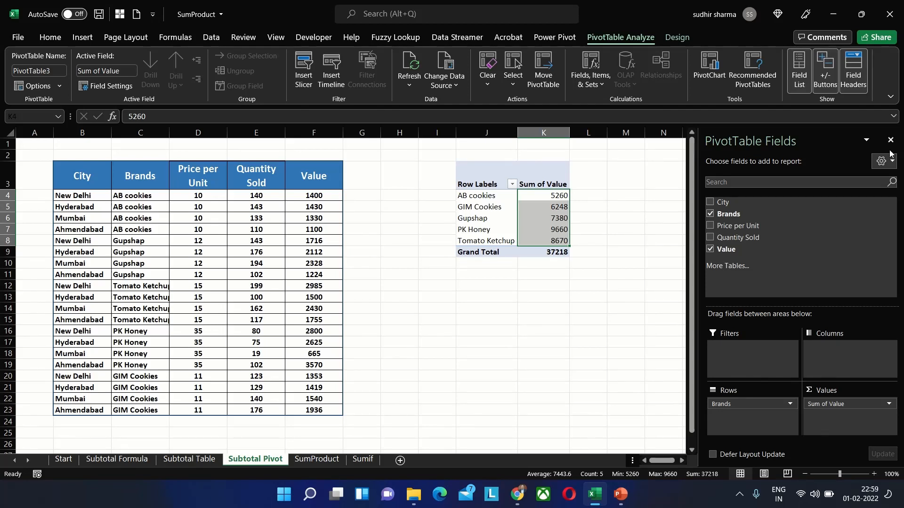
left_click(799, 70)
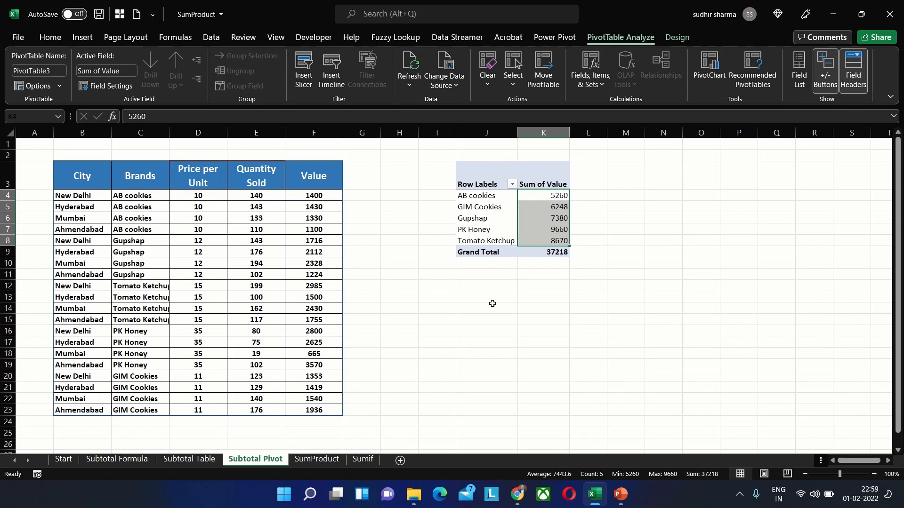
left_click(493, 304)
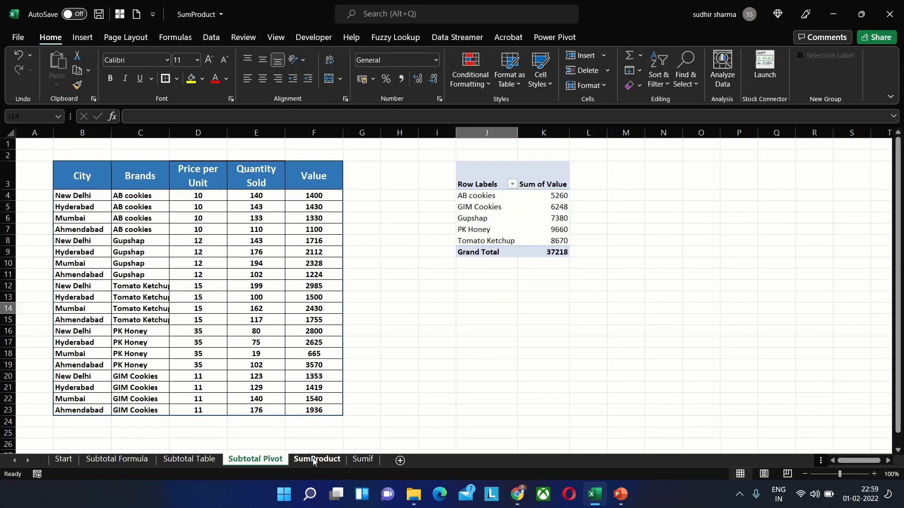
On the SumProduct sheet, clear the existing formula from cell G24 beside the sumProduct label.
left_click(314, 459)
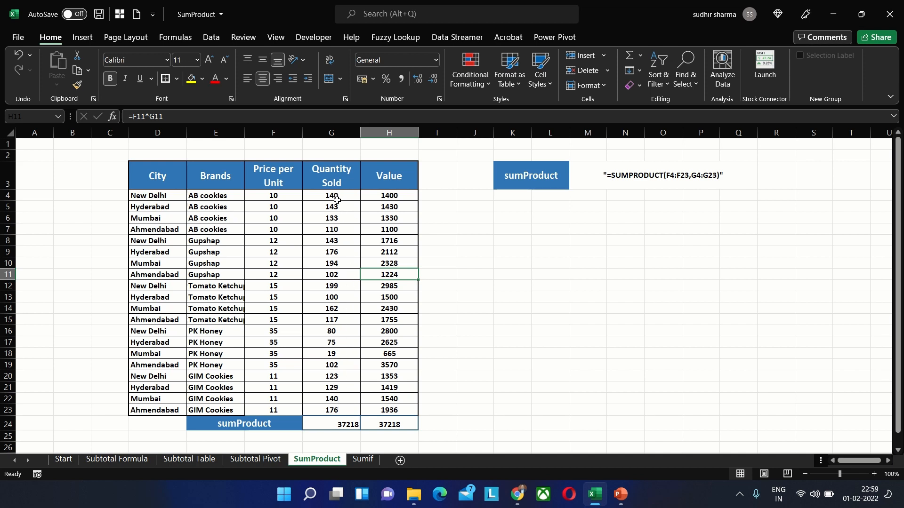
left_click(336, 422)
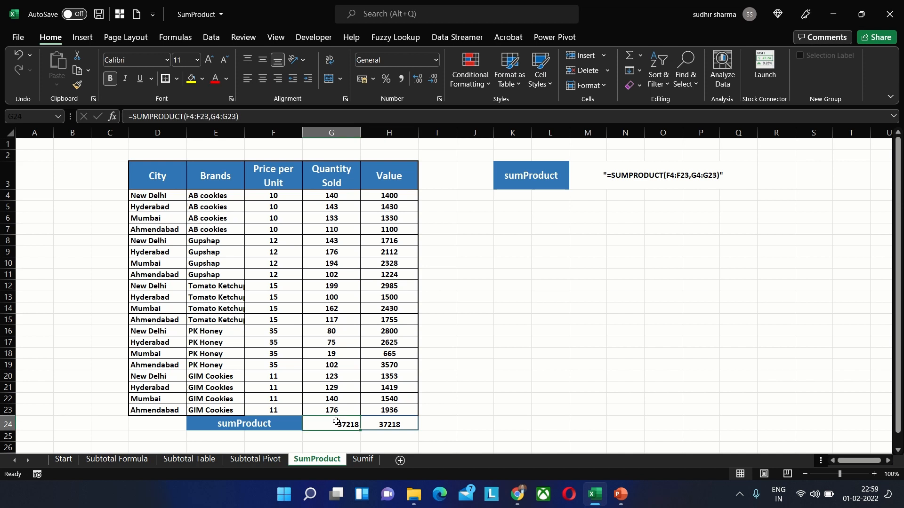
key("Delete")
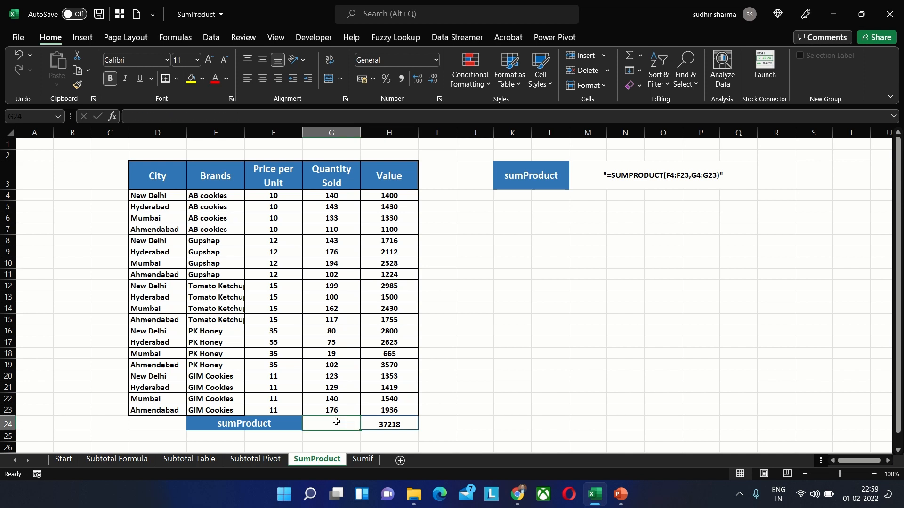
Enter =SUMPRODUCT(F4:F23,G4:G23) in G24 to total price per unit times quantity sold, and reselect the cell.
type("=sum")
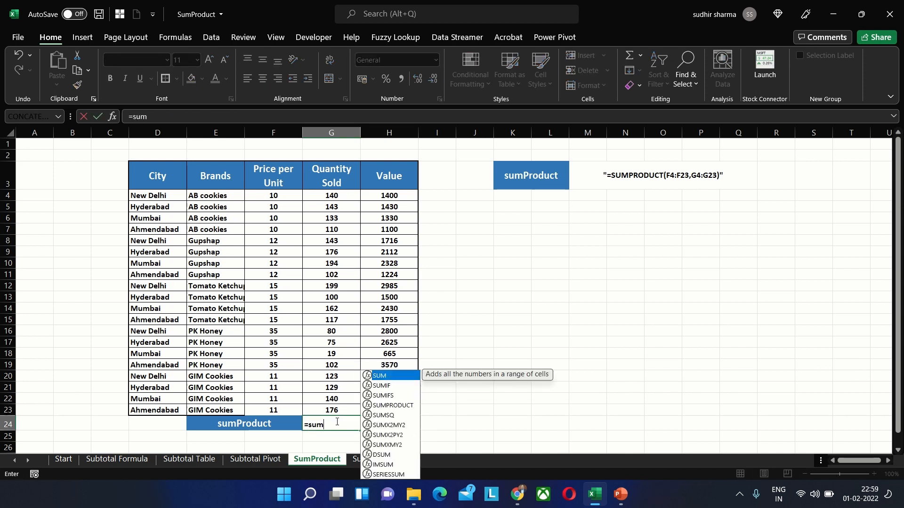
type("p")
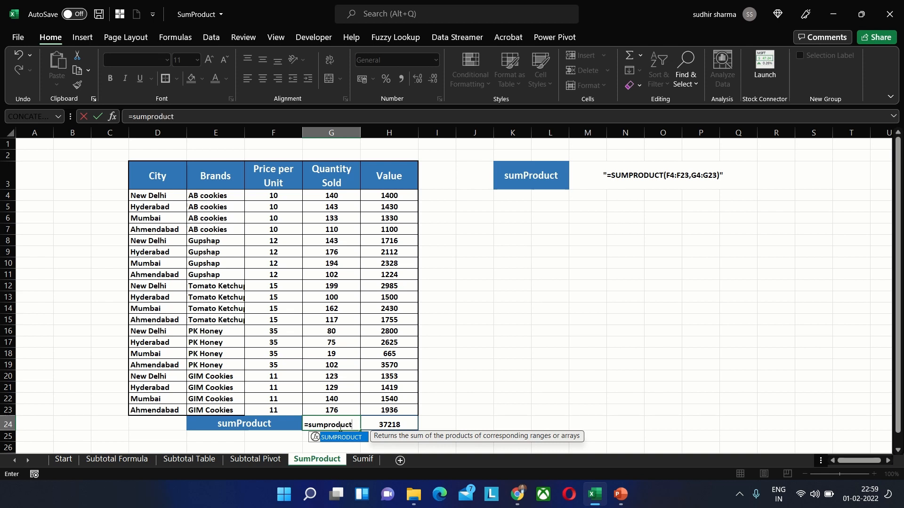
type("roduct")
double_click(342, 439)
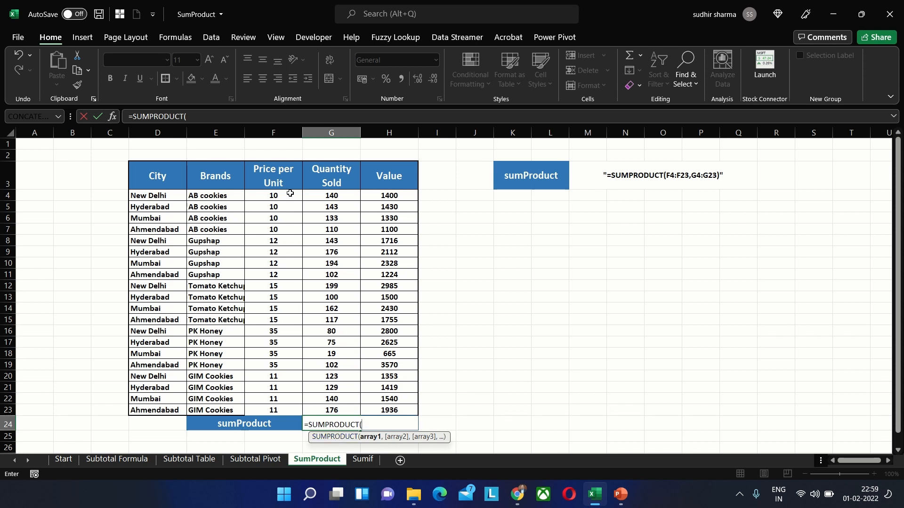
left_click_drag(289, 195, 278, 405)
type(",")
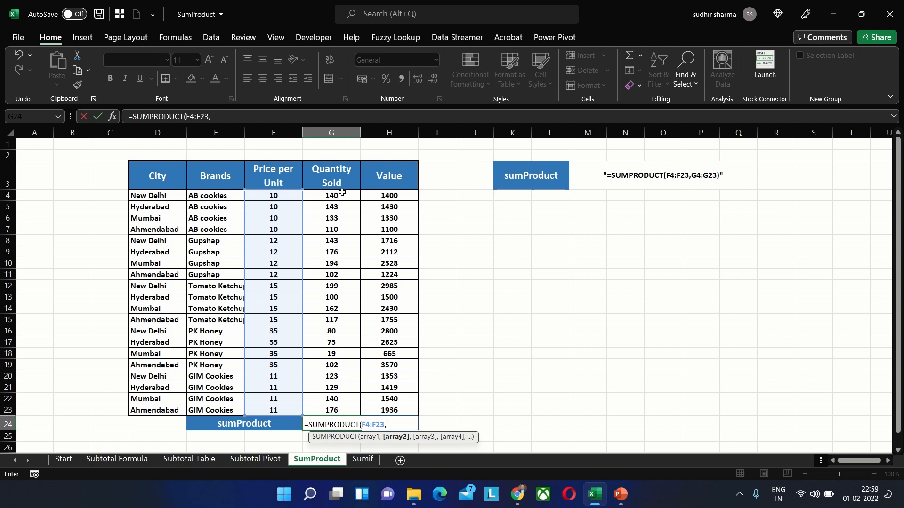
left_click_drag(343, 193, 328, 411)
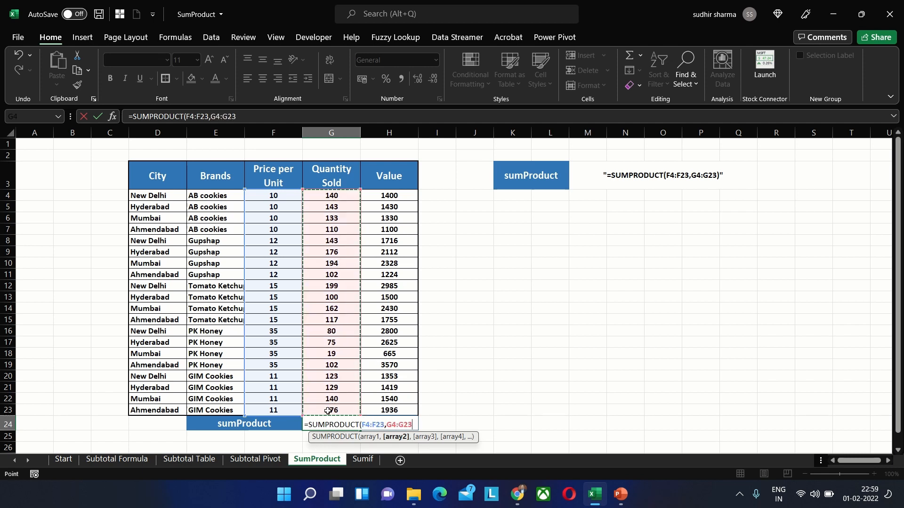
type(")")
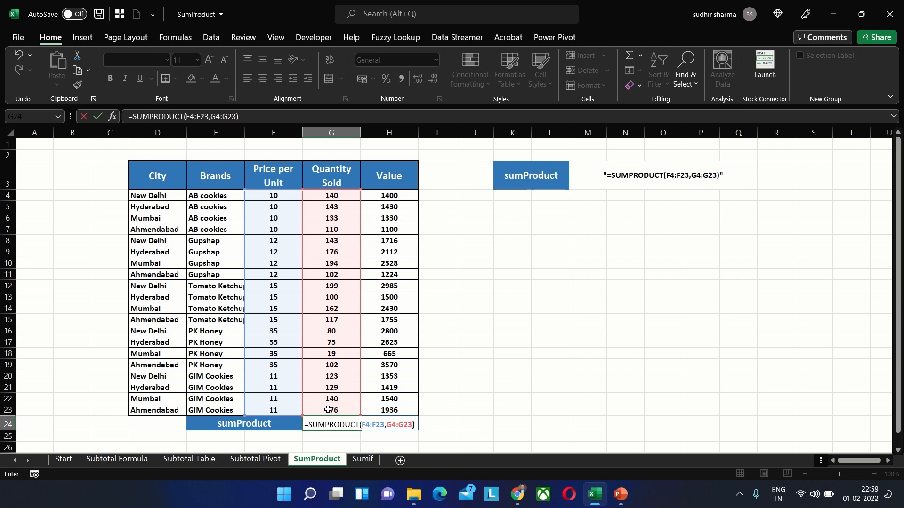
key("Return")
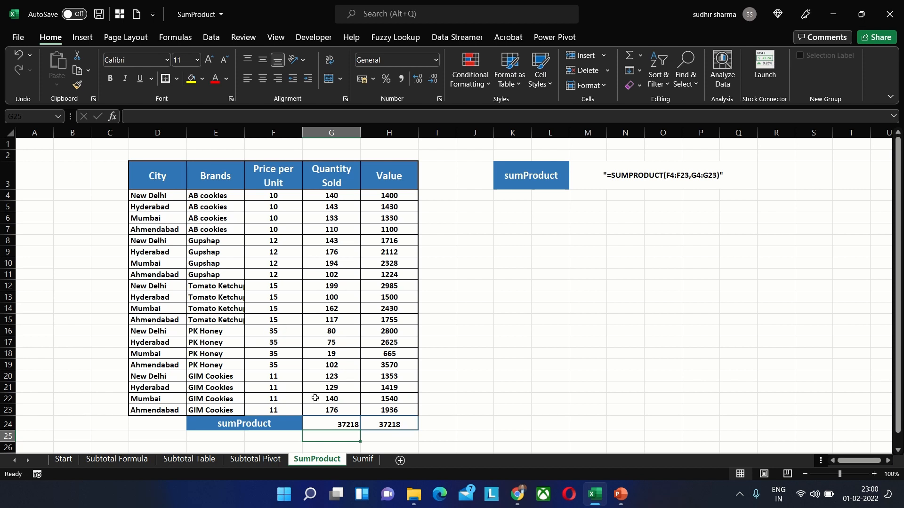
left_click(347, 423)
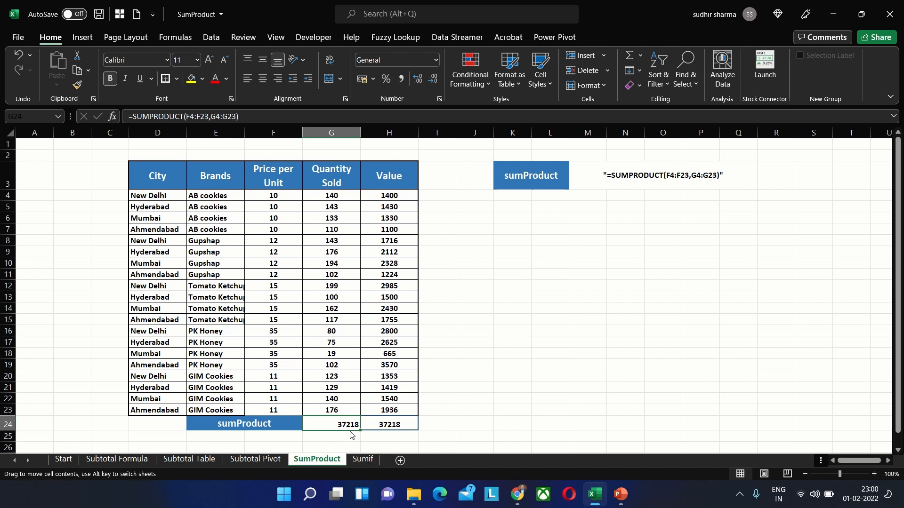
On the Sumif sheet, enter =SUMIF(E4:E23,L3,H4:H23) in merged cell M3 to sum the values for the brand in L3.
left_click(361, 461)
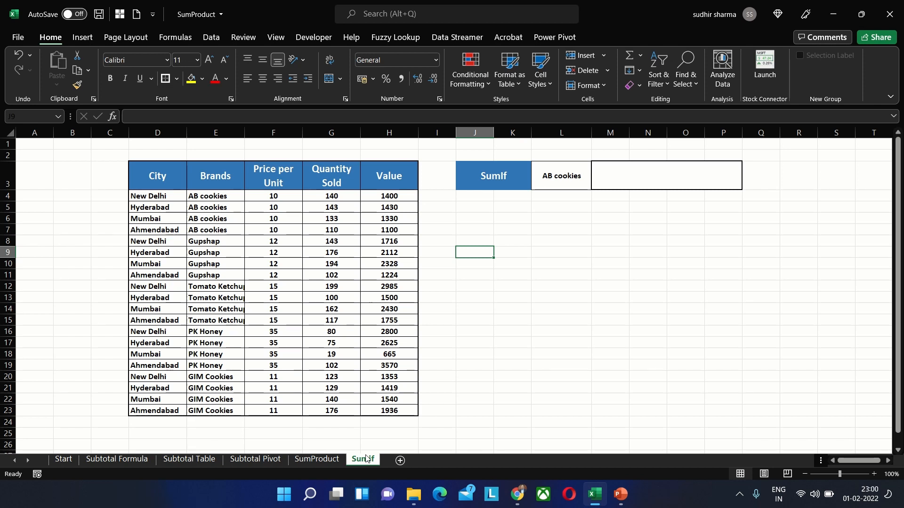
left_click(651, 172)
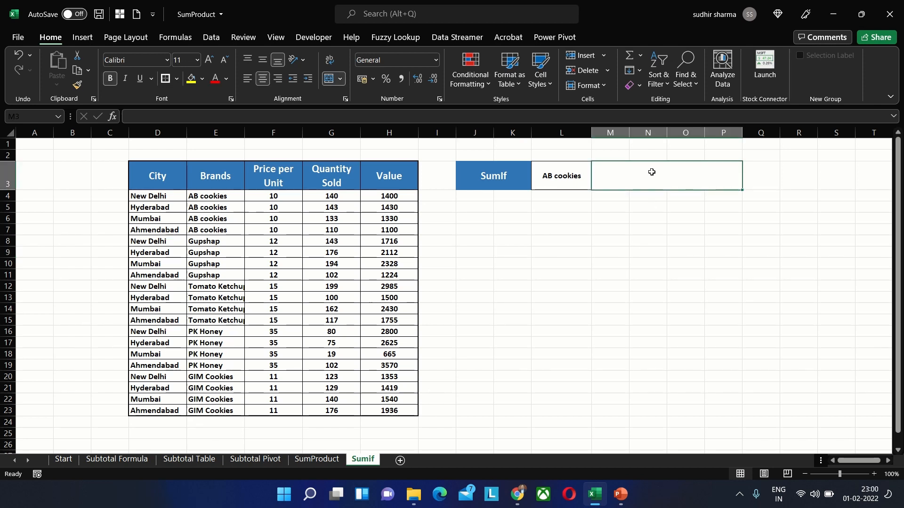
type("=sum")
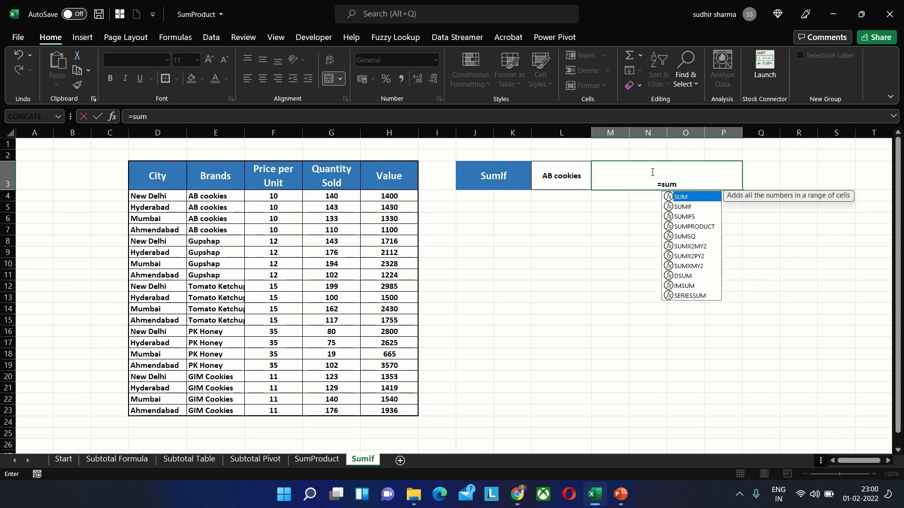
type("if")
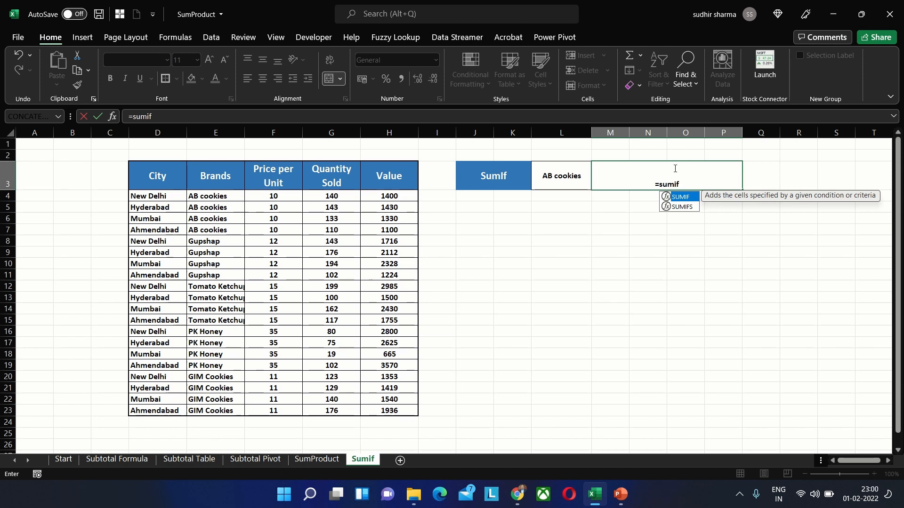
double_click(678, 198)
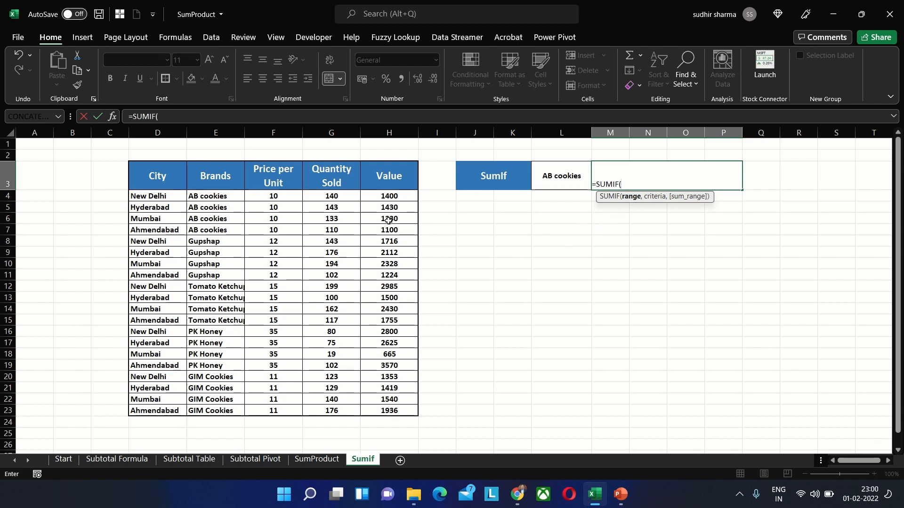
left_click_drag(221, 196, 210, 412)
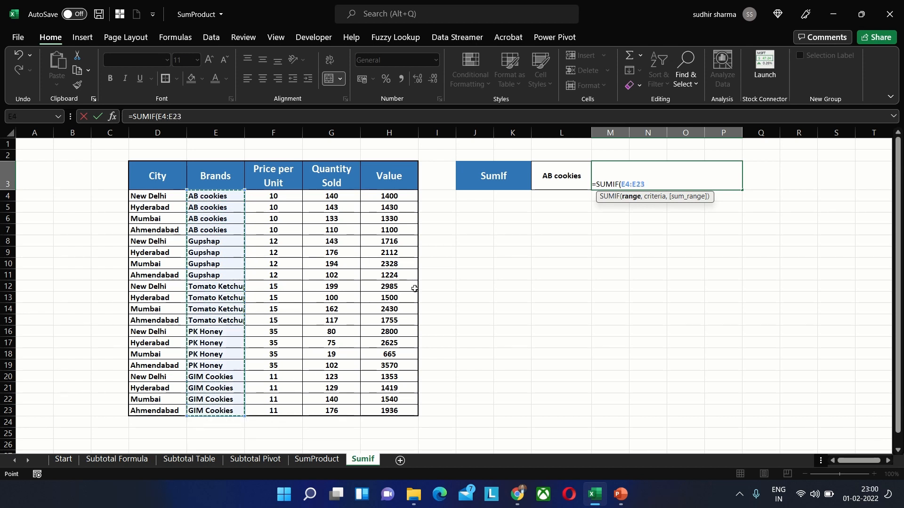
type(",")
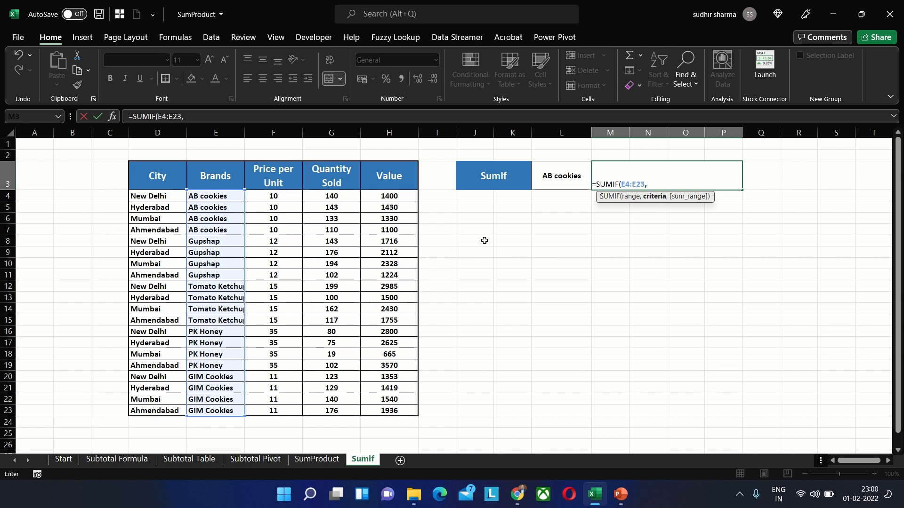
left_click(554, 178)
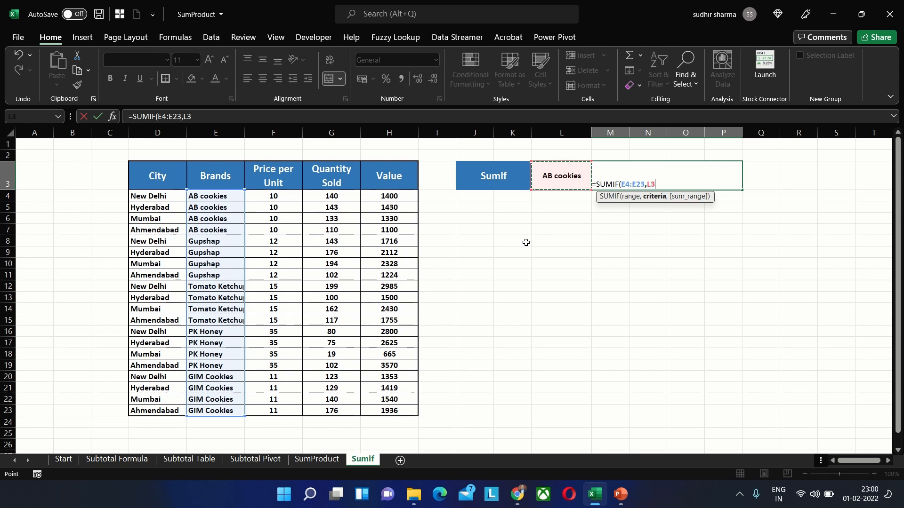
type(",")
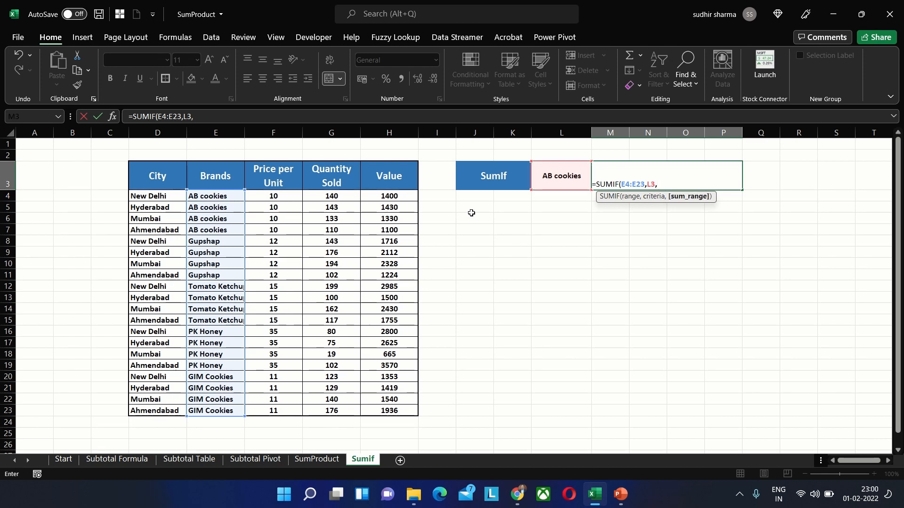
left_click_drag(396, 197, 385, 412)
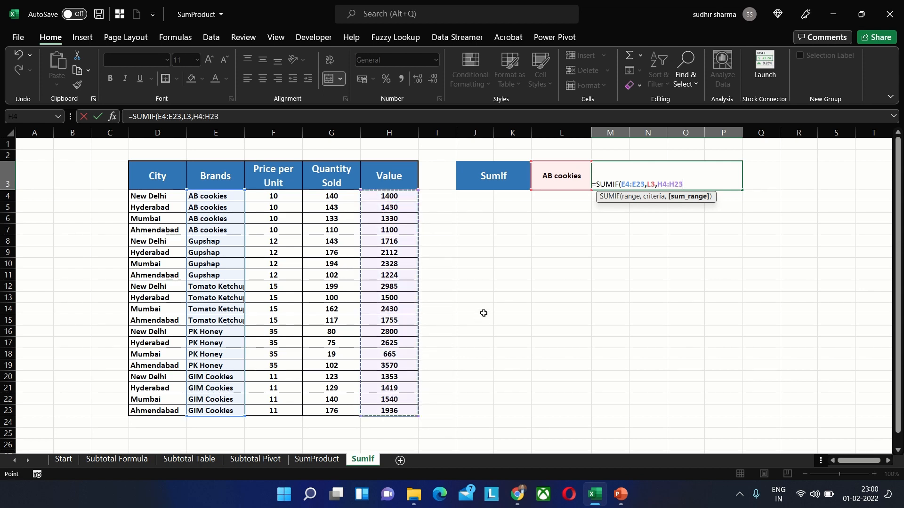
type(")")
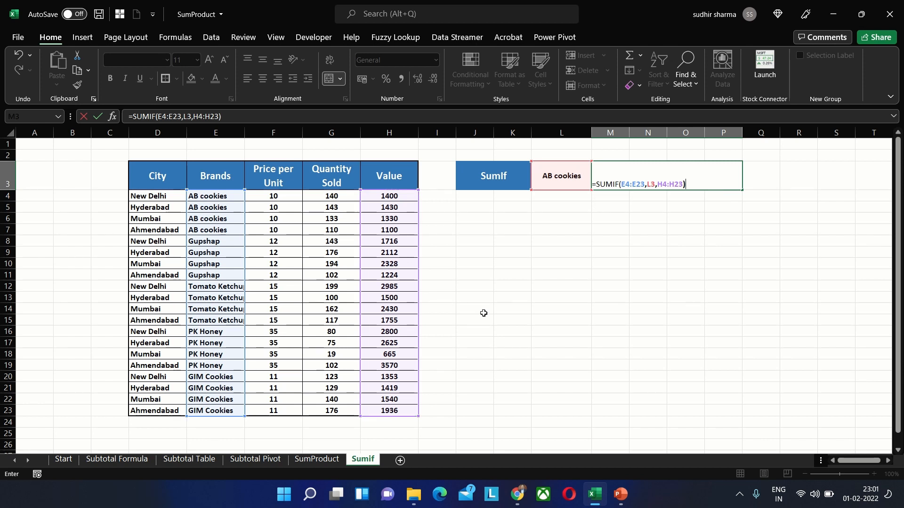
key("Return")
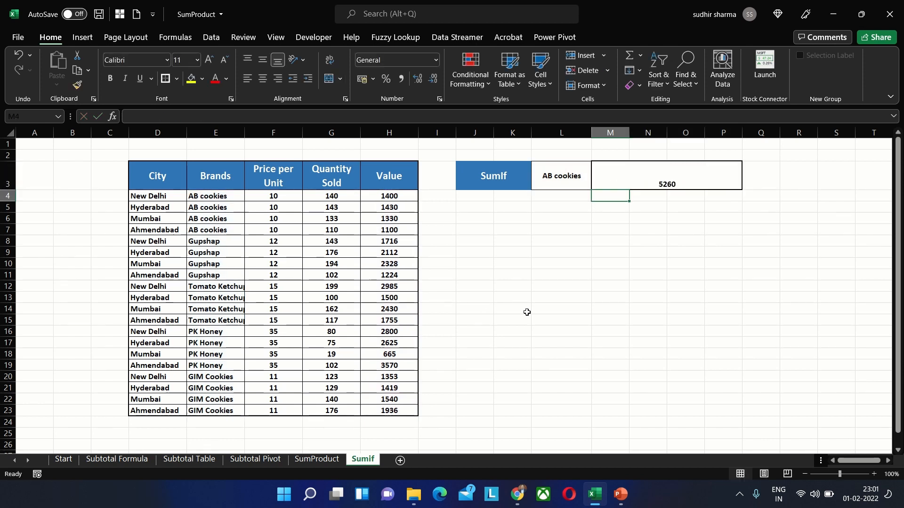
Review the ranges referenced by the SUMIF formula in M3 and its criteria cell L3.
left_click(700, 183)
double_click(700, 182)
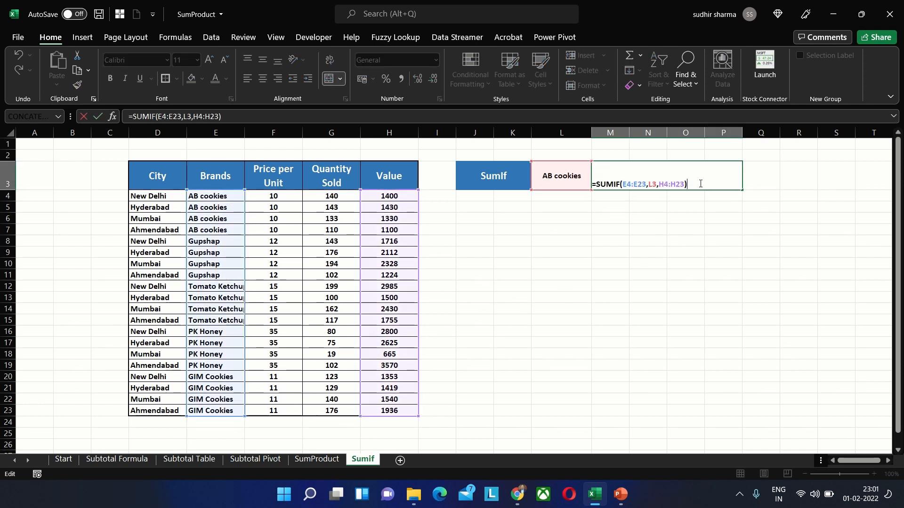
left_click(580, 244)
left_click(570, 181)
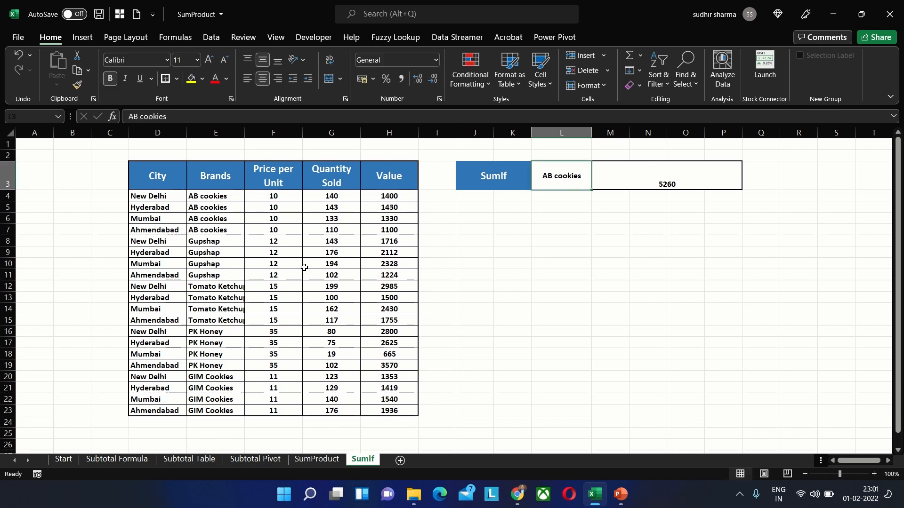
Copy the brand Gupshap from E11 into the SUMIF criteria cell L3.
left_click(227, 273)
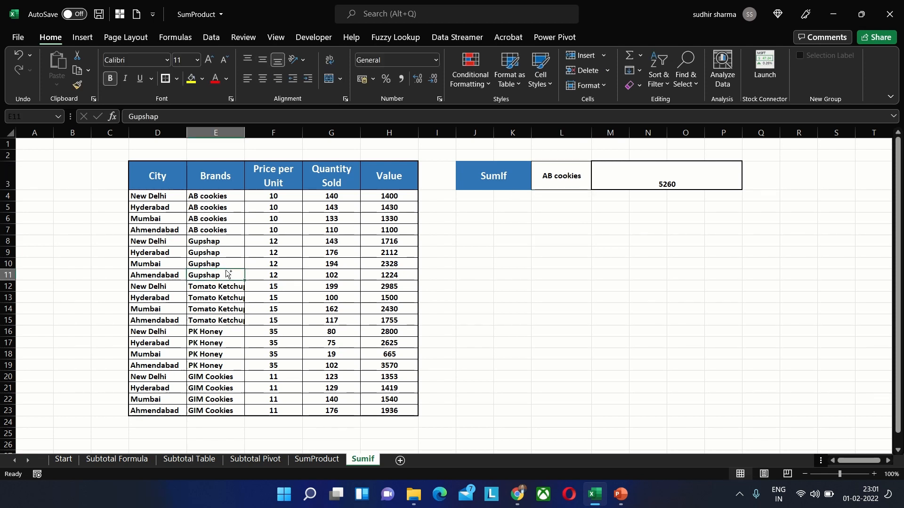
key("ctrl+c")
left_click(583, 177)
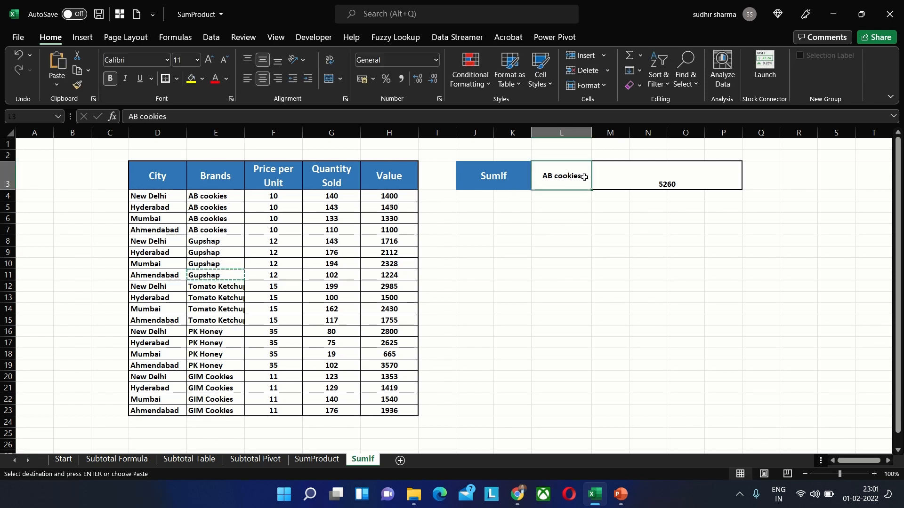
key("ctrl+v")
left_click(558, 240)
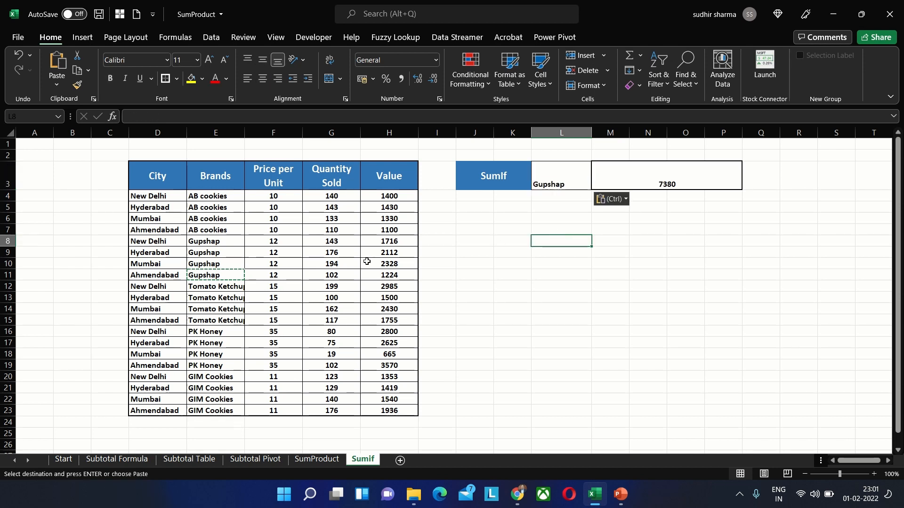
Copy Tomato Ketchup from E13 into criteria cell L3, clear the copy selection, and return to the Start sheet.
left_click(229, 297)
key("ctrl+c")
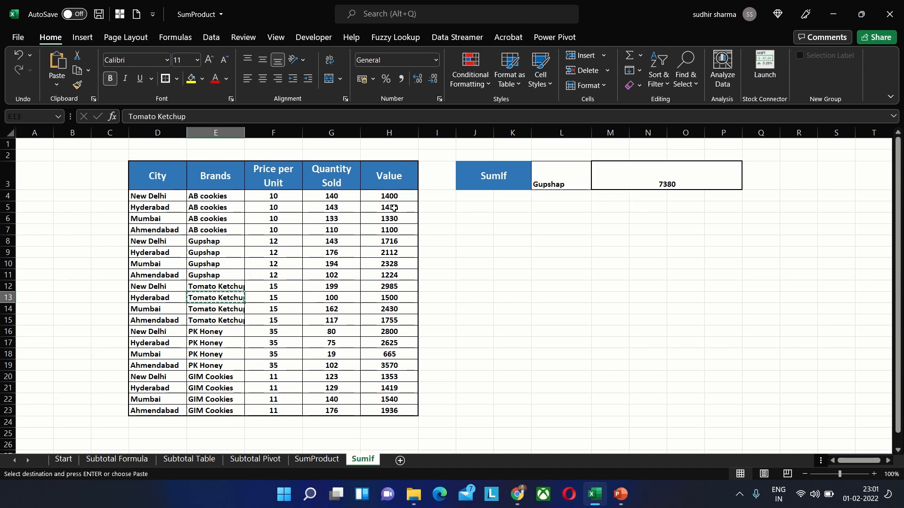
left_click(557, 182)
key("ctrl+v")
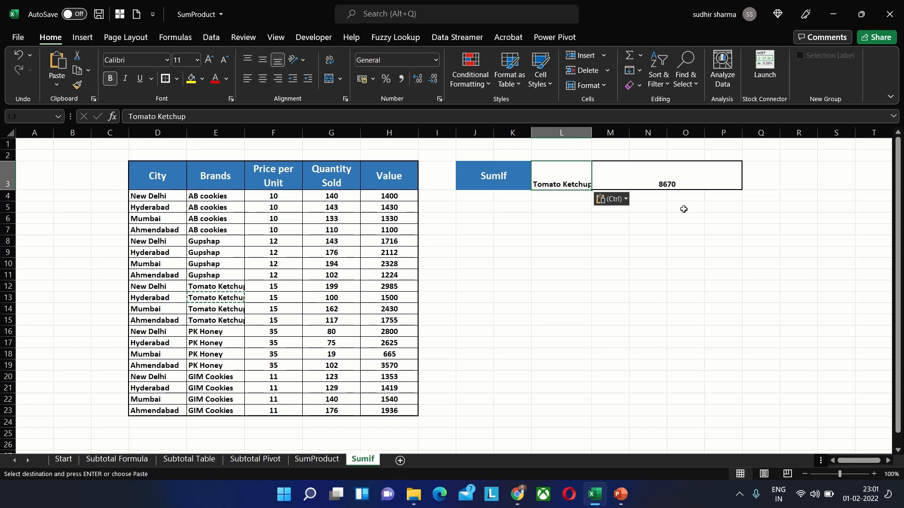
left_click(674, 230)
key("Escape")
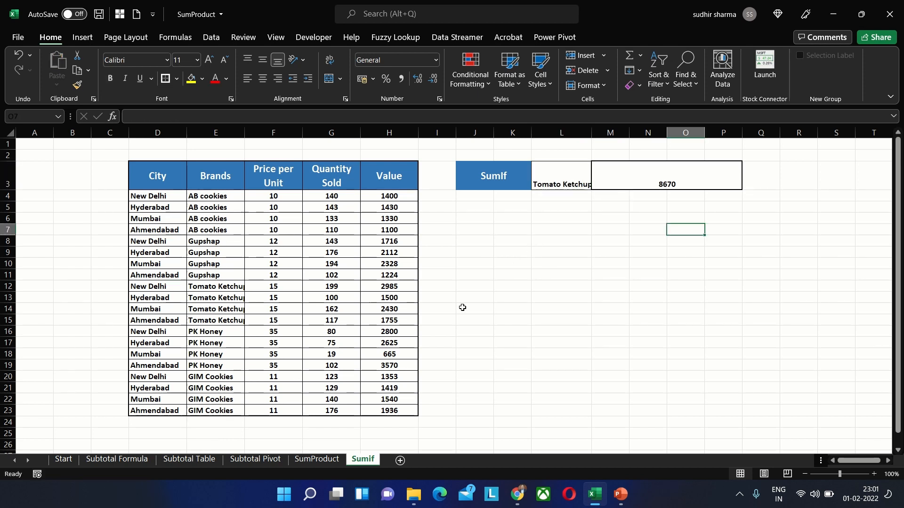
left_click(75, 461)
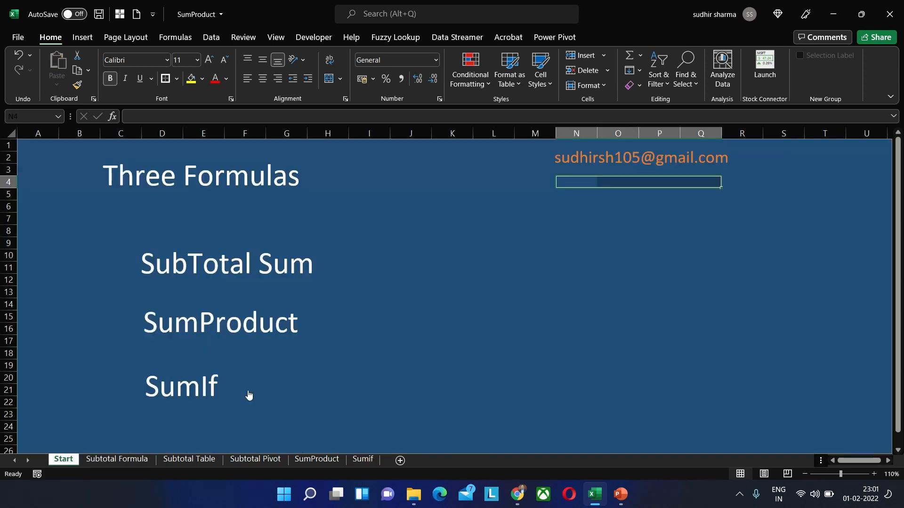